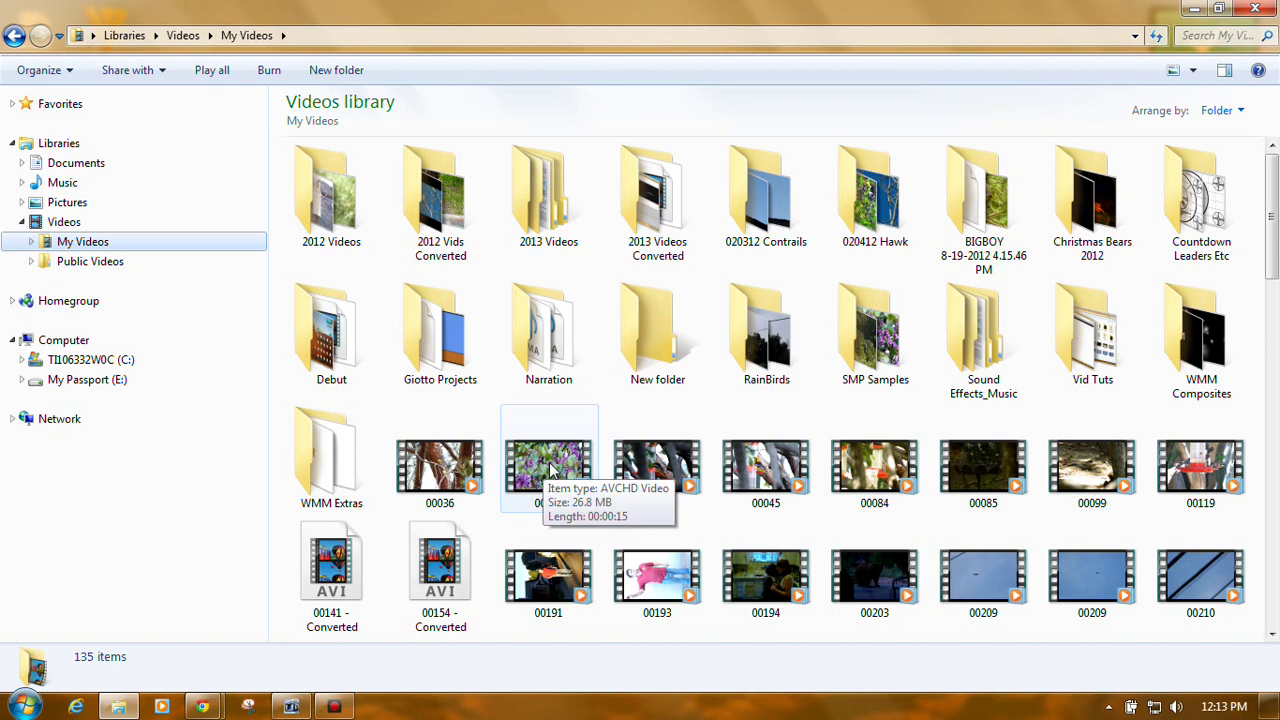
Inspect the detailed media properties of clip 00043, then close the properties window.
right_click(549, 470)
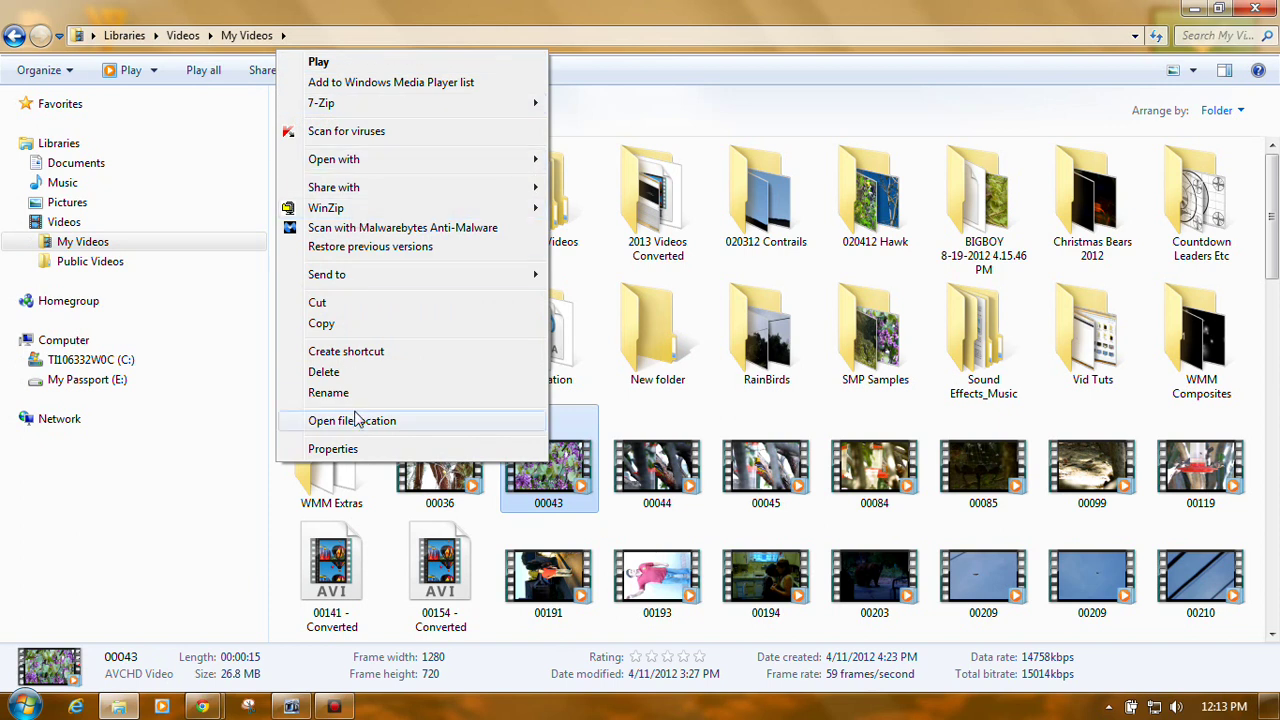
left_click(360, 452)
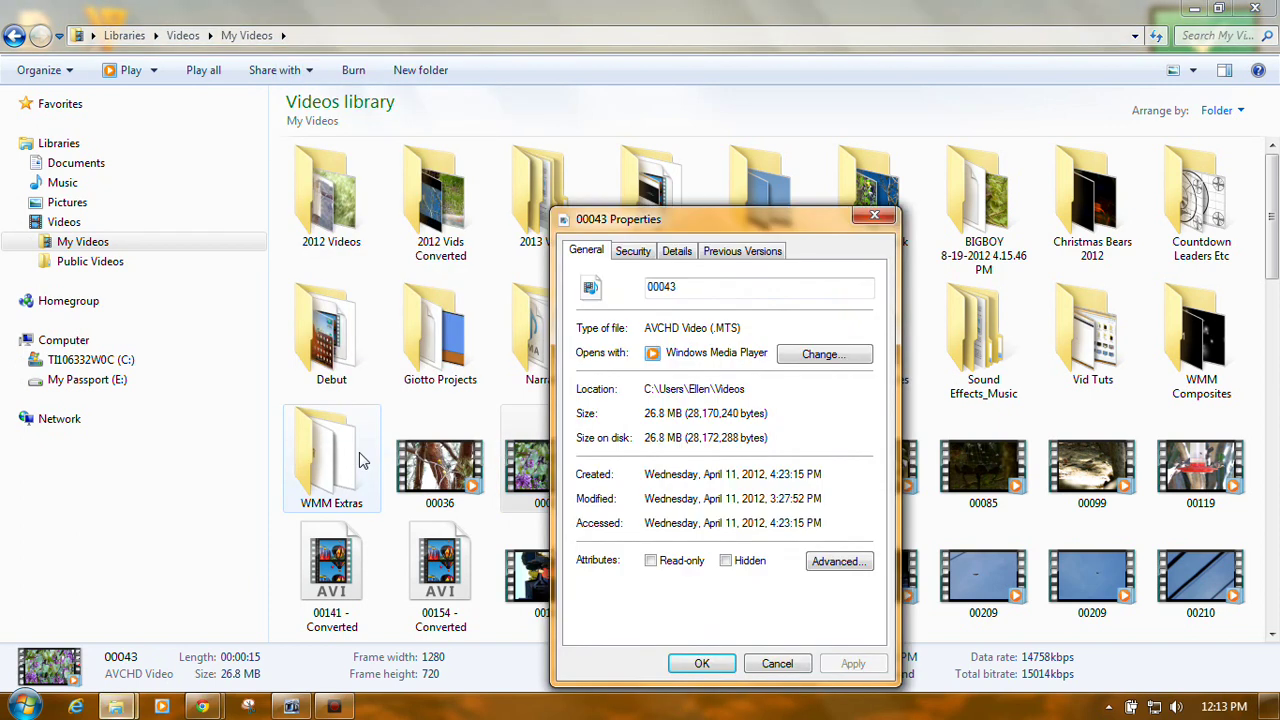
left_click(686, 257)
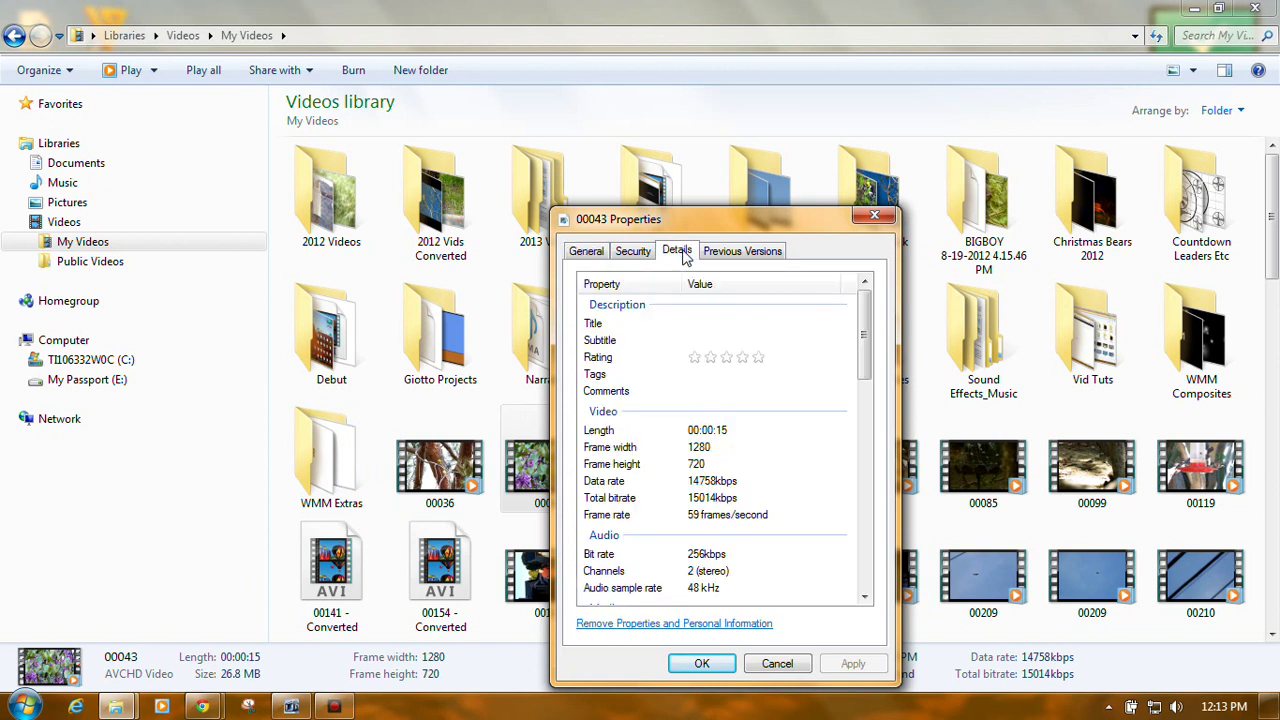
left_click_drag(766, 220, 730, 69)
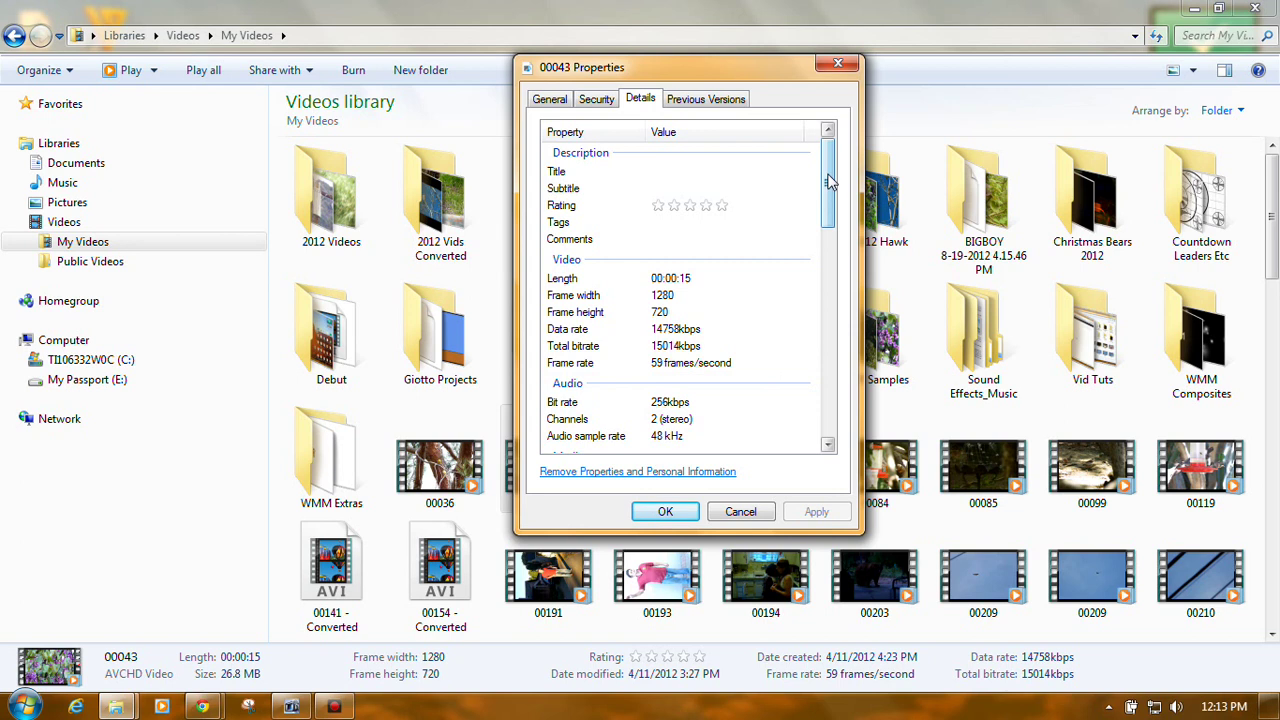
left_click_drag(833, 187, 833, 222)
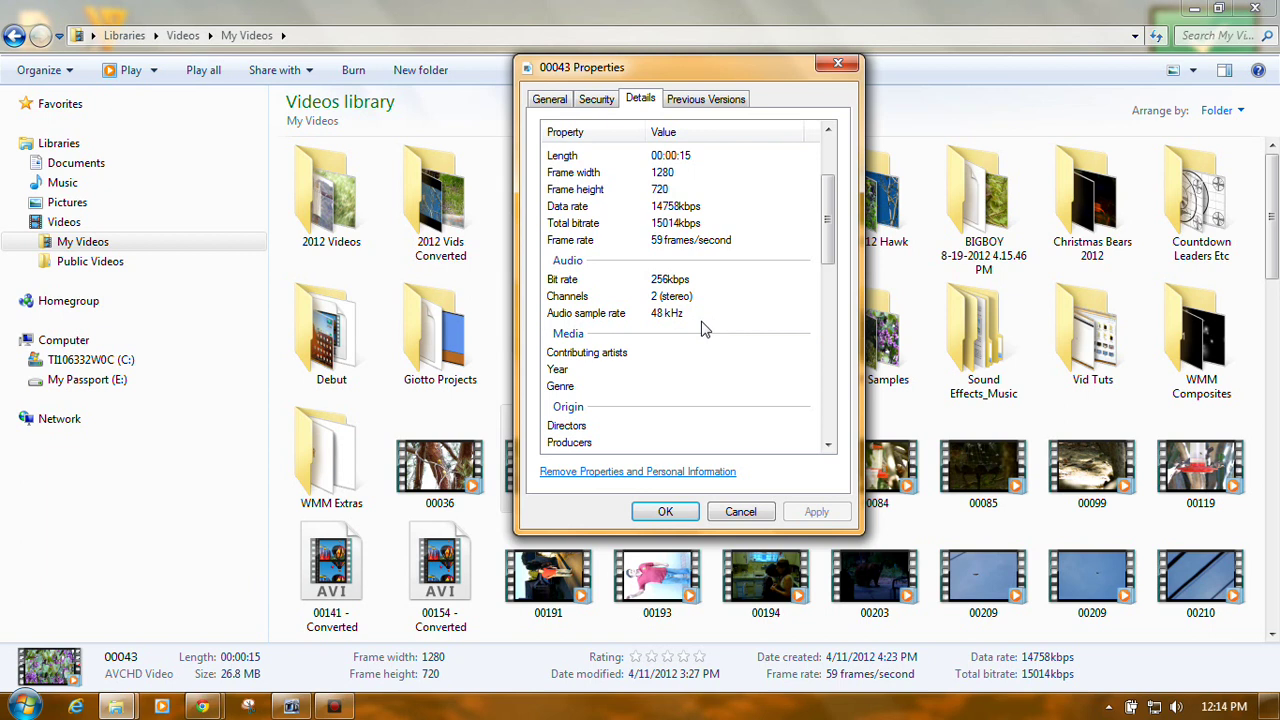
left_click(742, 514)
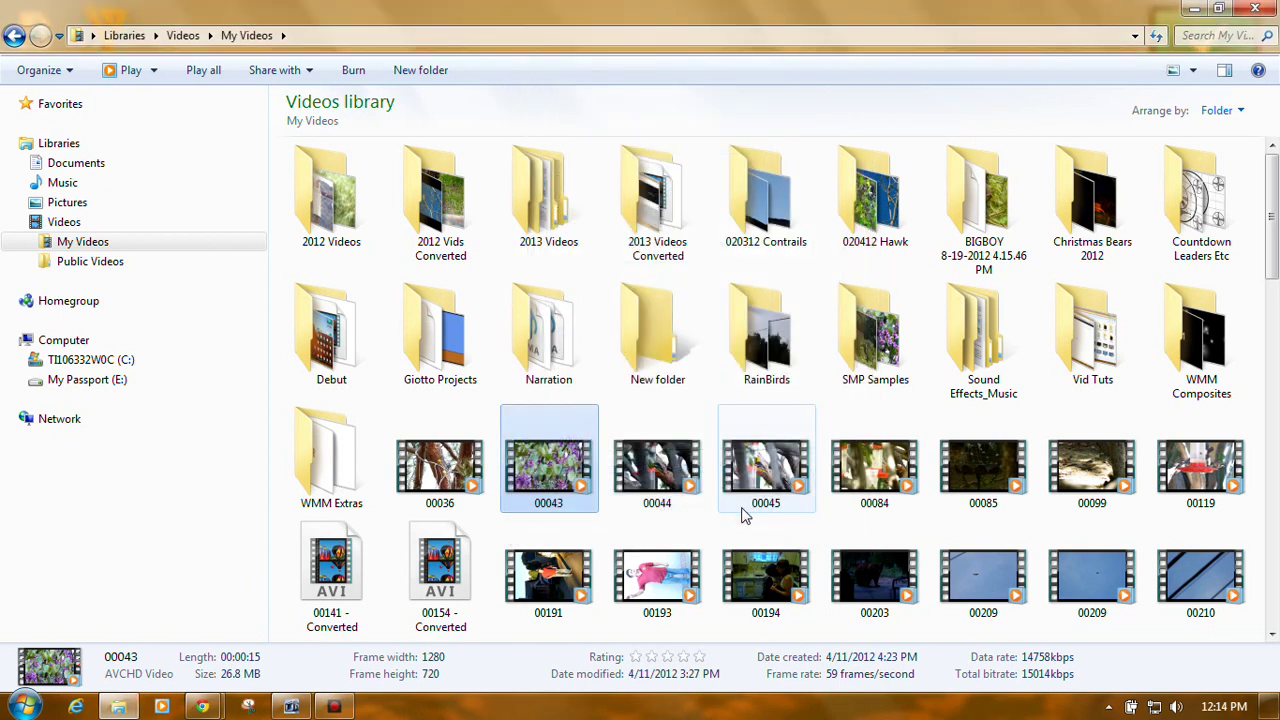
Close the Videos library window and list the Share step's video-file templates in VideoStudio.
left_click(1257, 10)
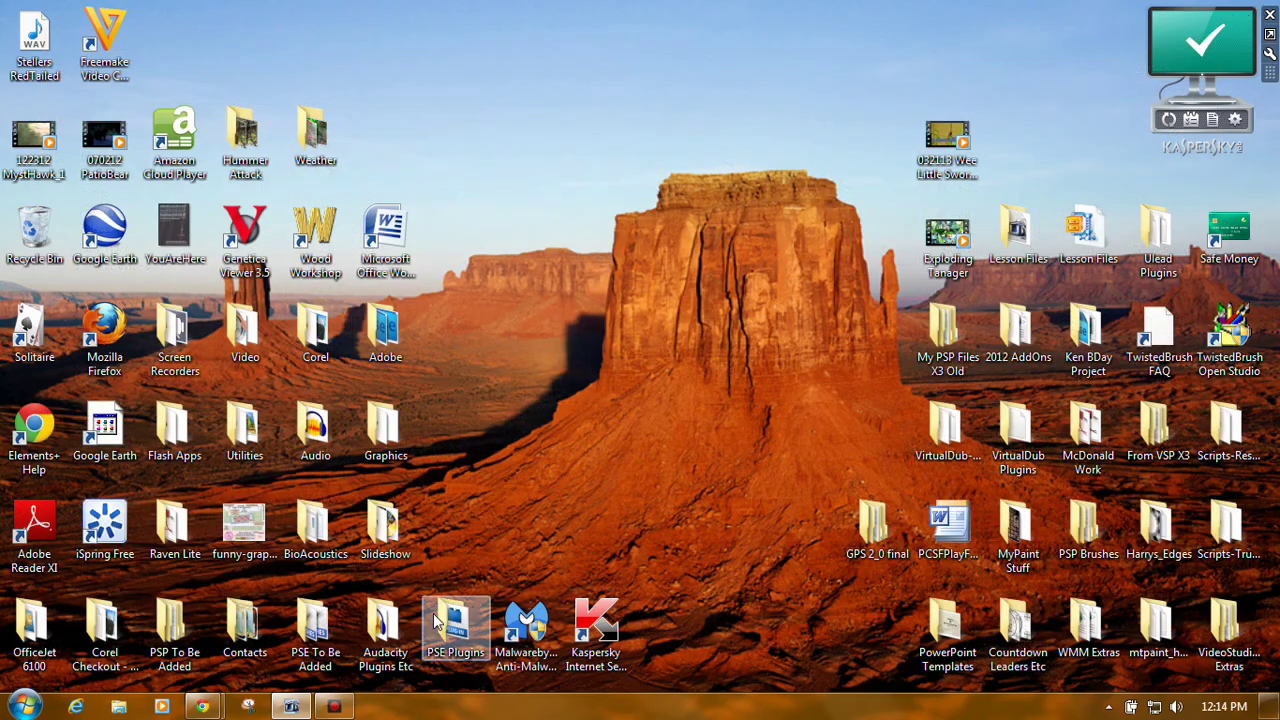
left_click(292, 707)
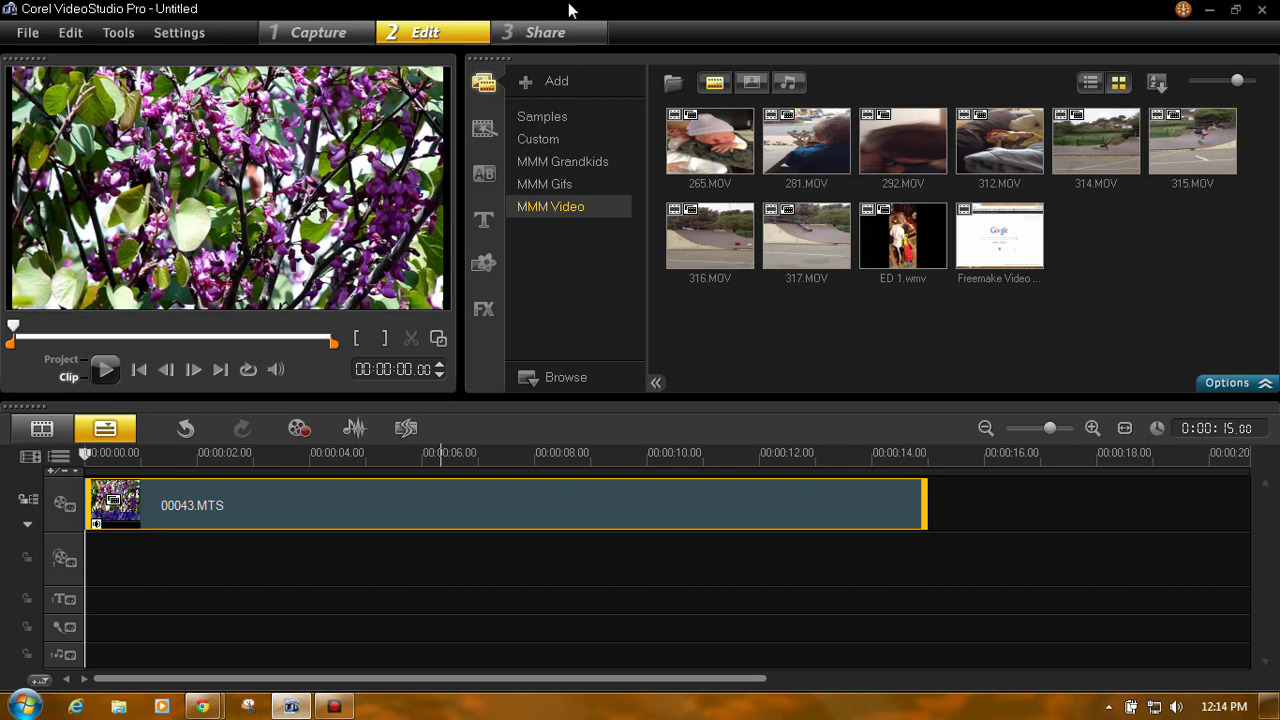
left_click(556, 33)
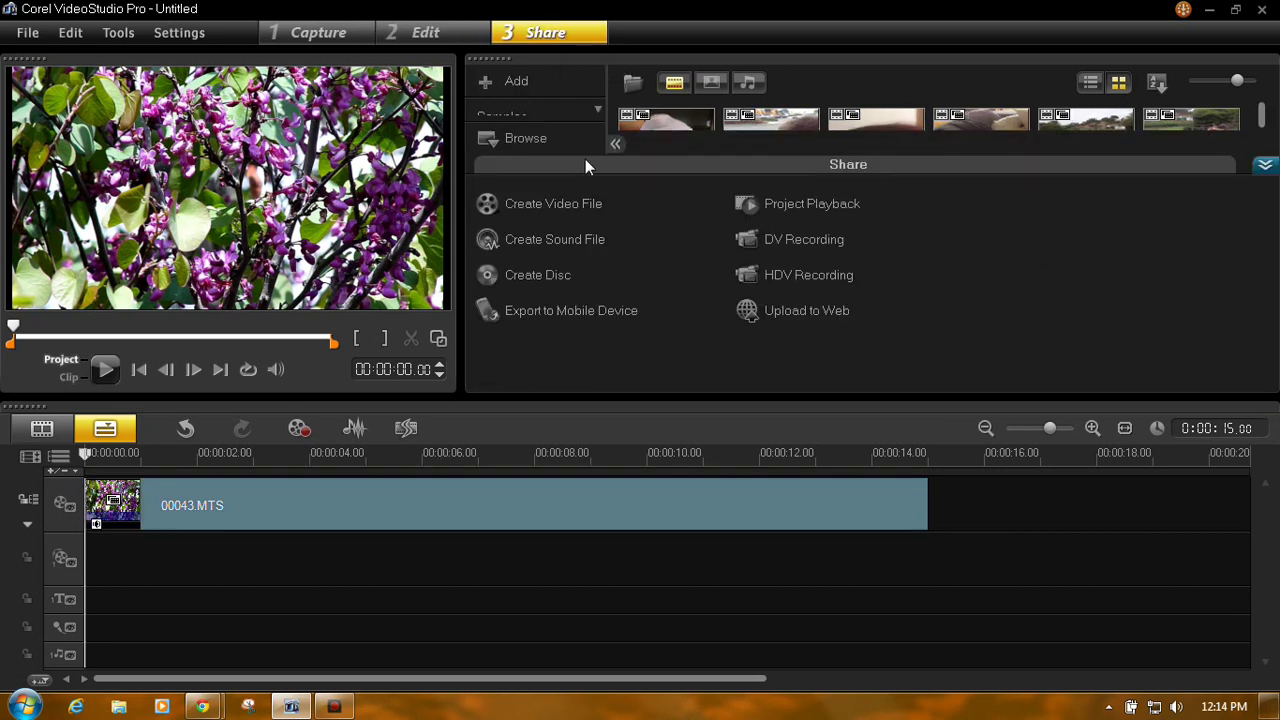
left_click(562, 201)
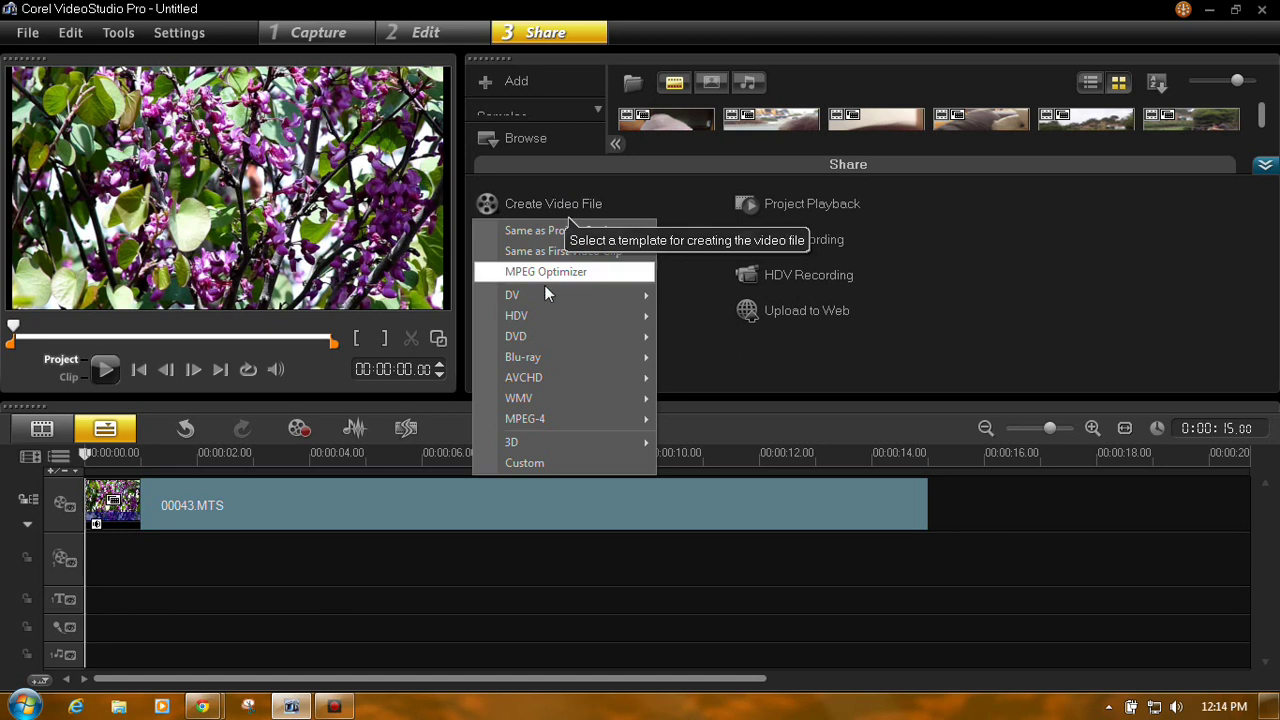
Name the custom export 'Test' and keep MPEG-4 Files as the save type.
left_click(538, 464)
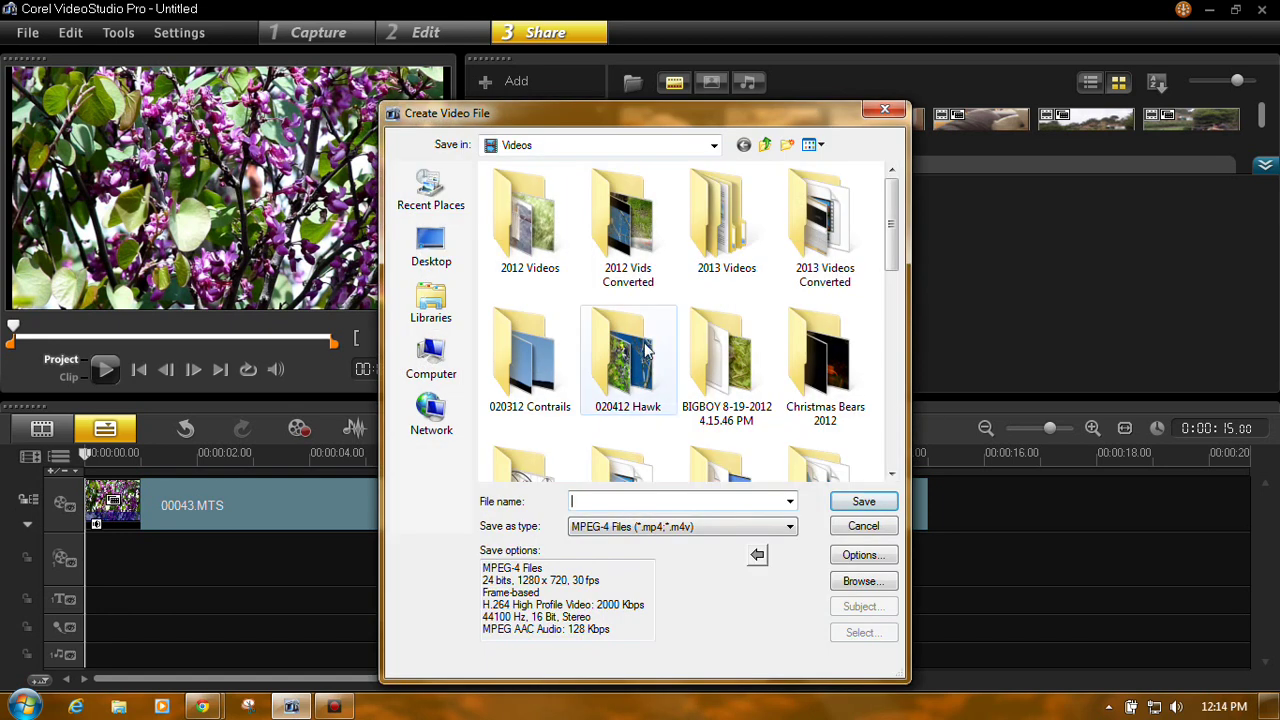
left_click(587, 502)
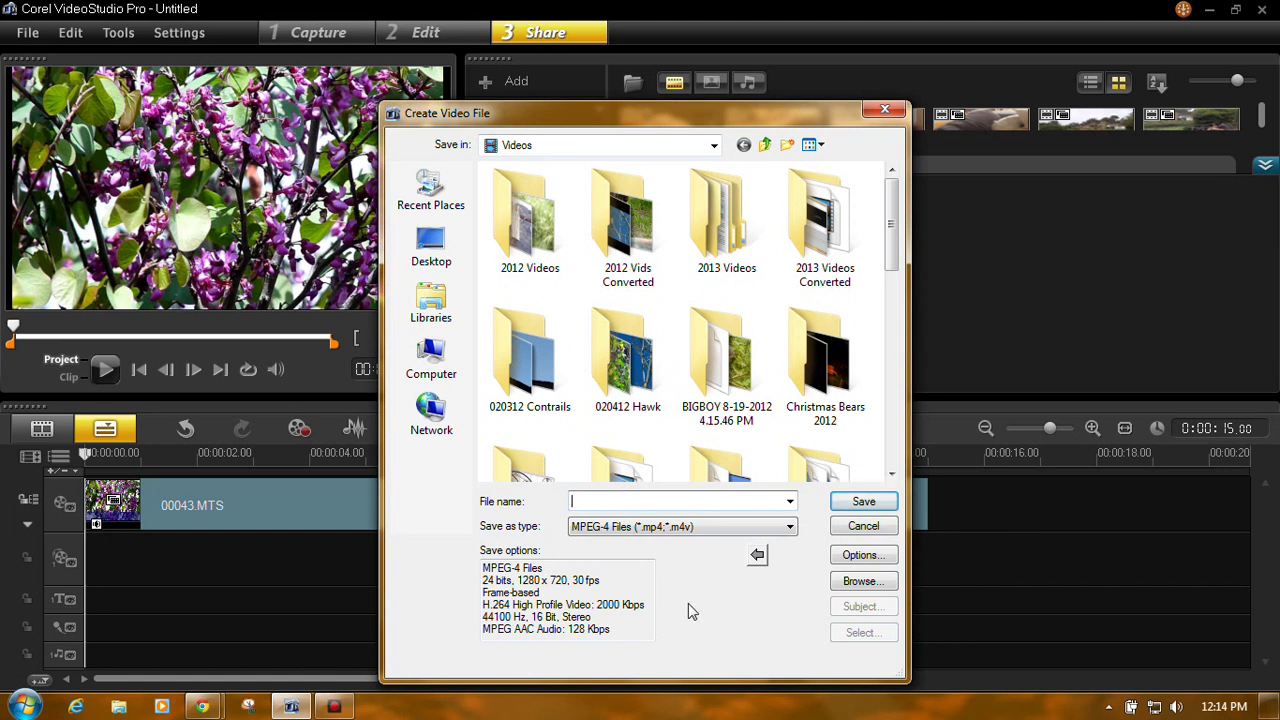
type("Test")
left_click(790, 527)
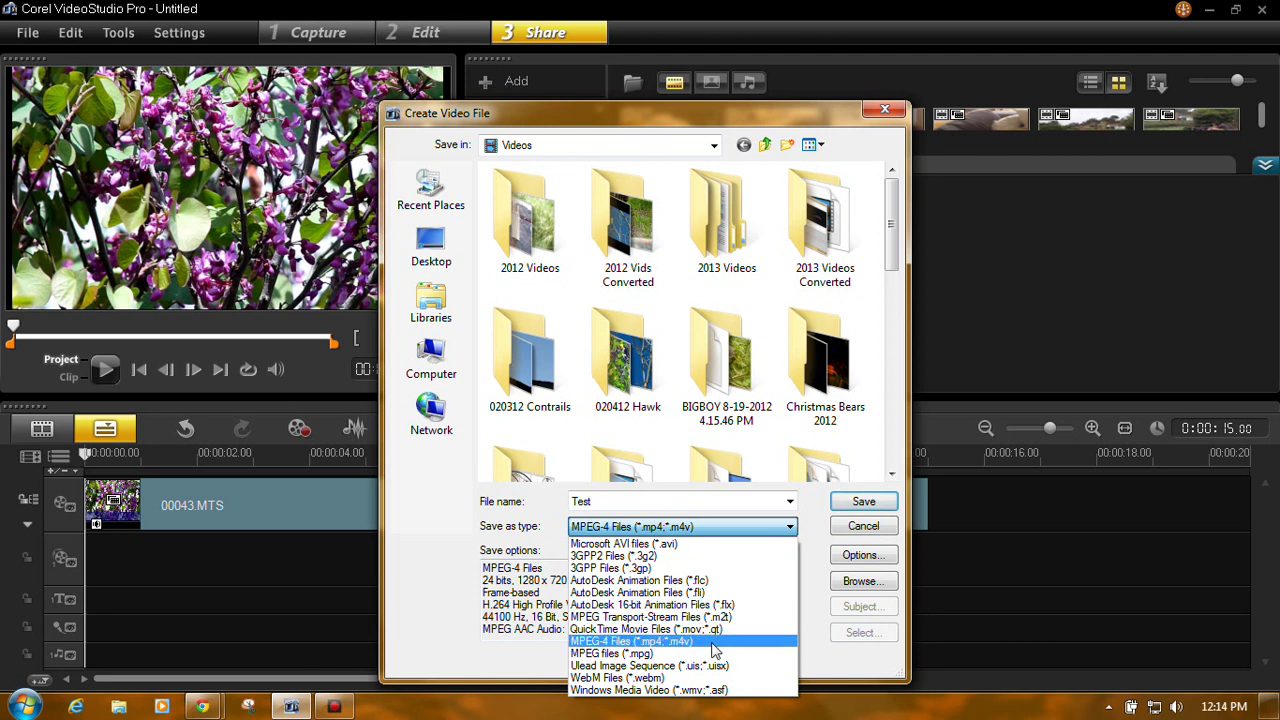
left_click(712, 645)
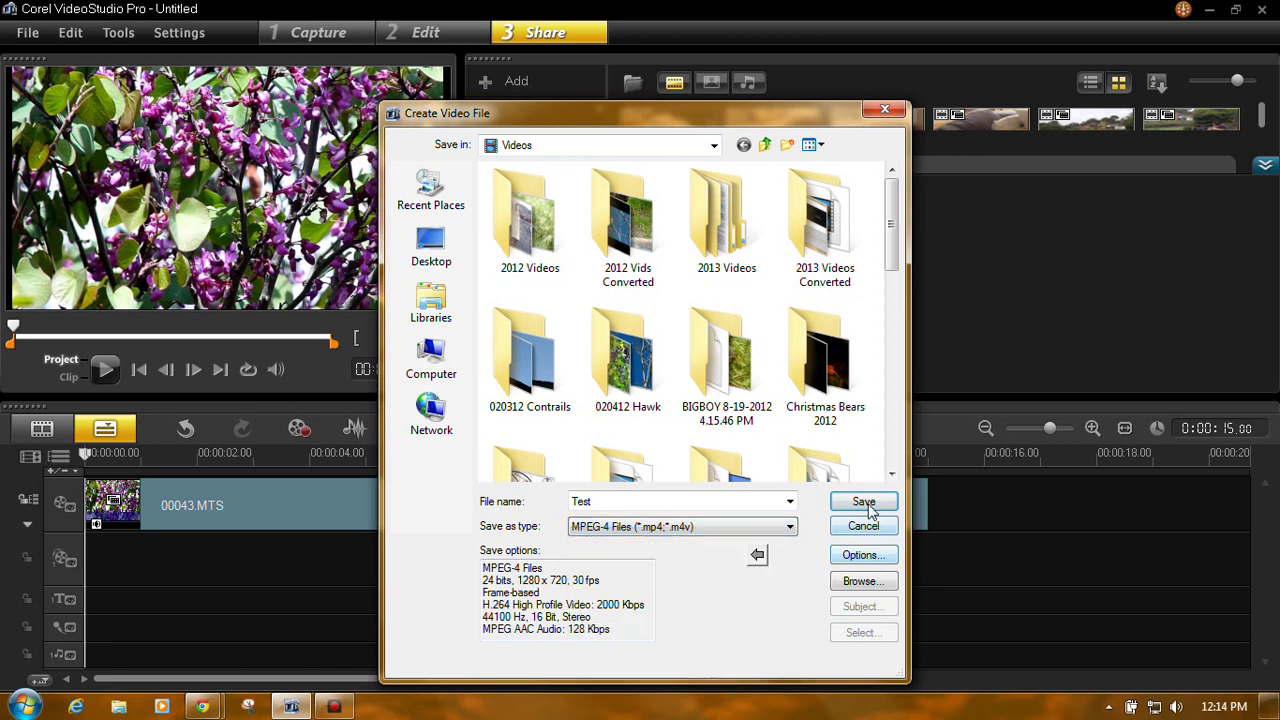
Keep H.264-HIGH as the video codec, with AAC audio at 44100 Hz, 128 kbps.
left_click(863, 556)
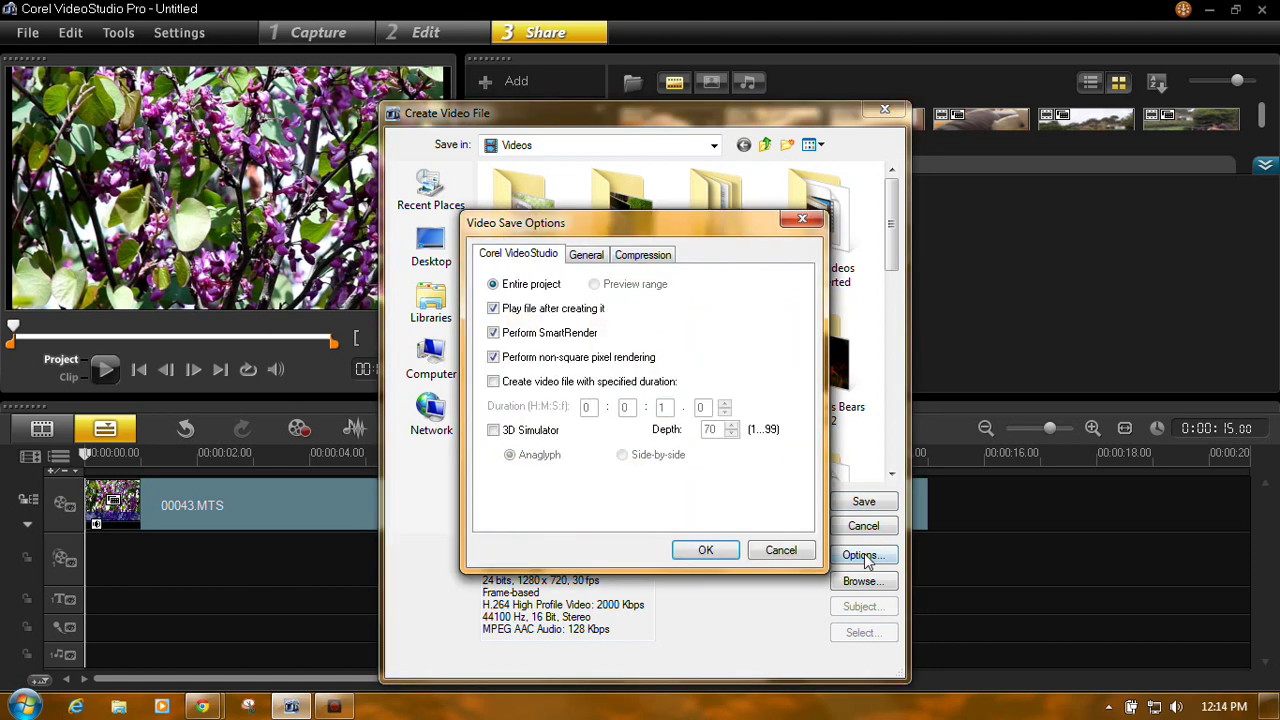
left_click(647, 257)
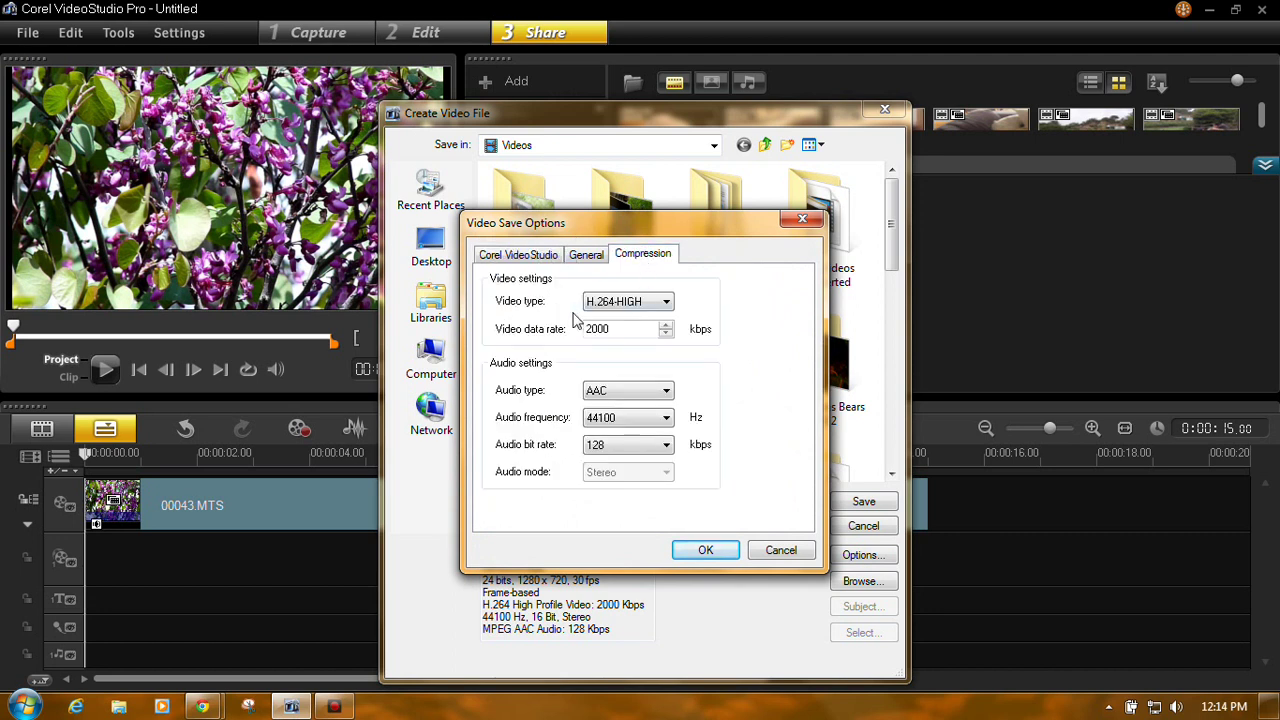
left_click(666, 302)
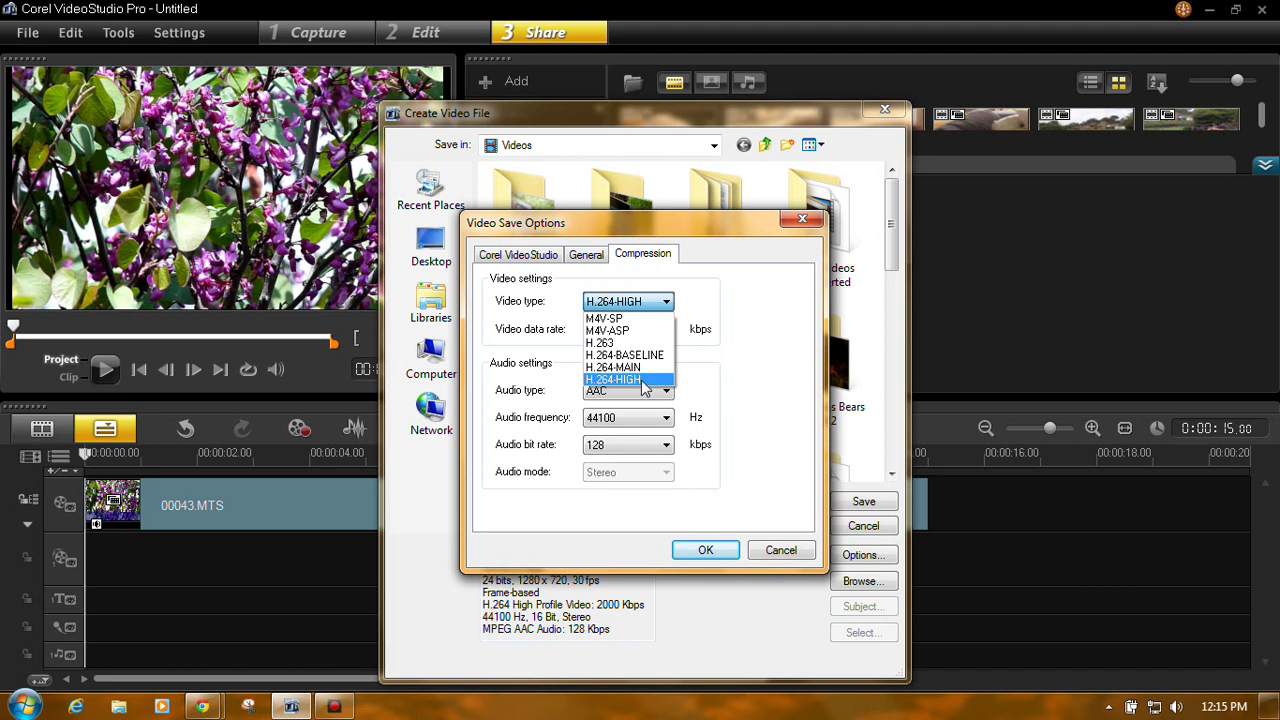
left_click(645, 387)
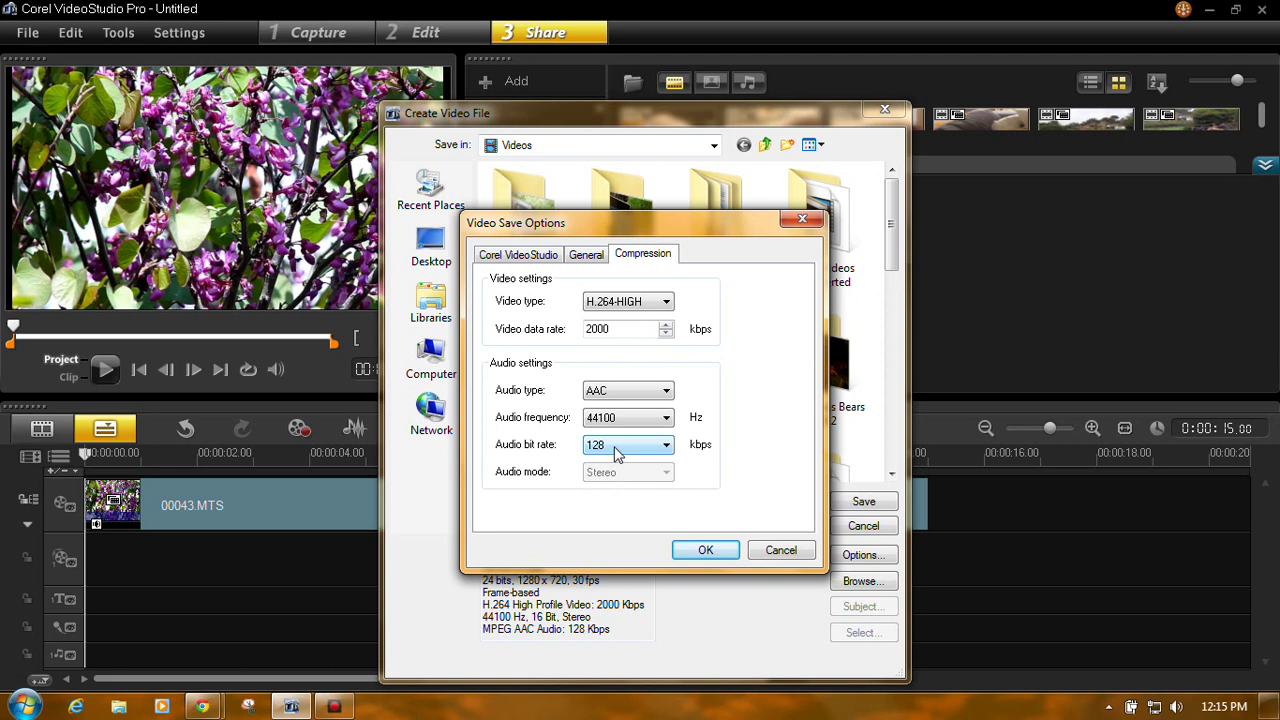
Keep the frame size at 1280 x 720 and the frame rate at 30 fps.
left_click(590, 255)
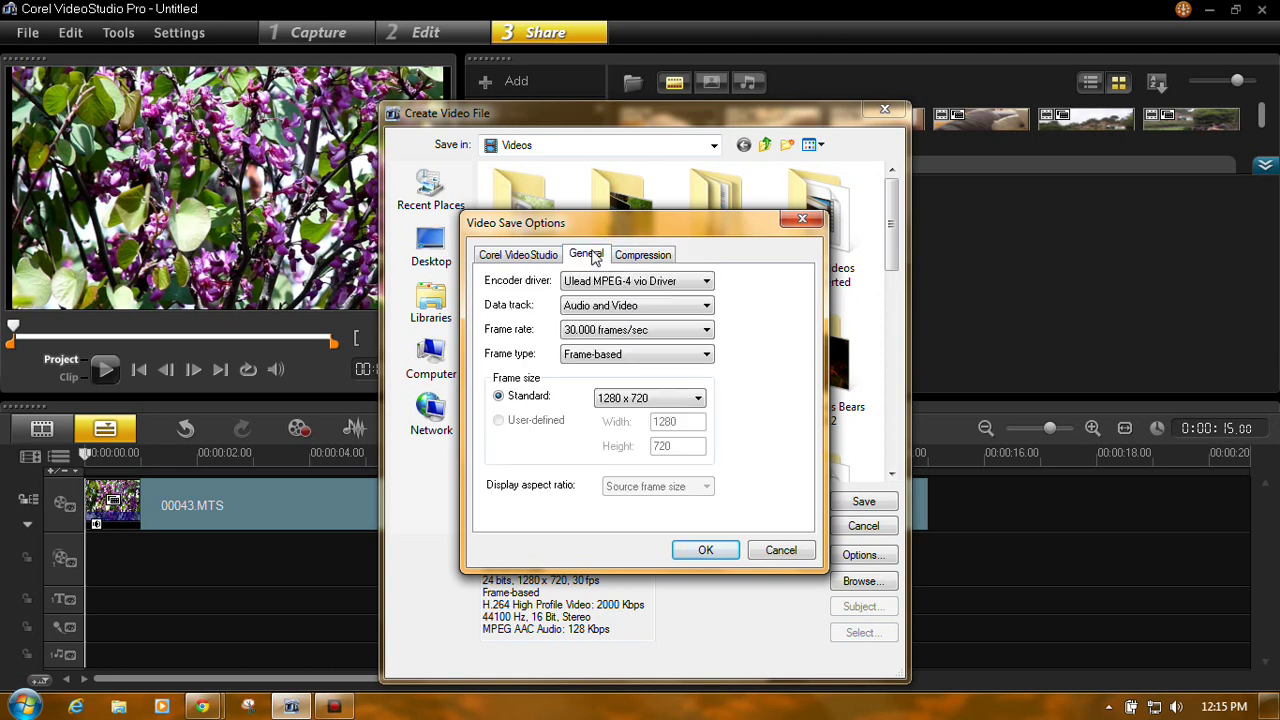
left_click(699, 399)
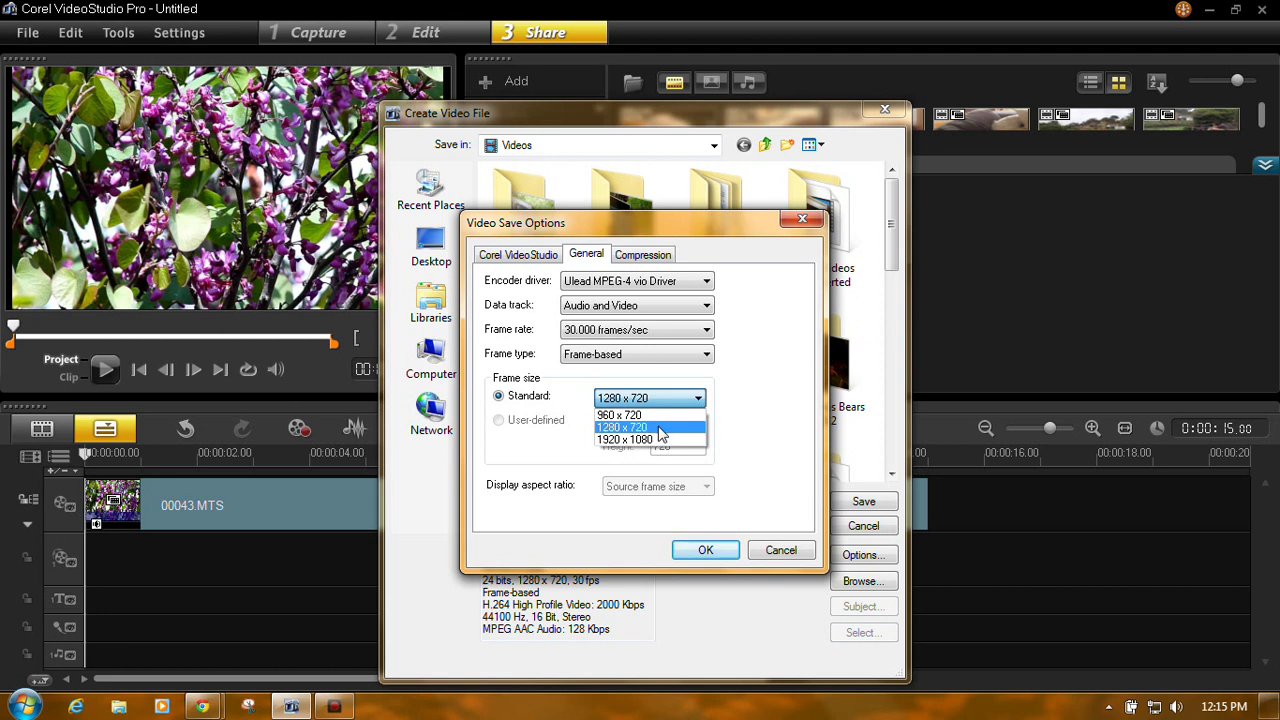
left_click(660, 428)
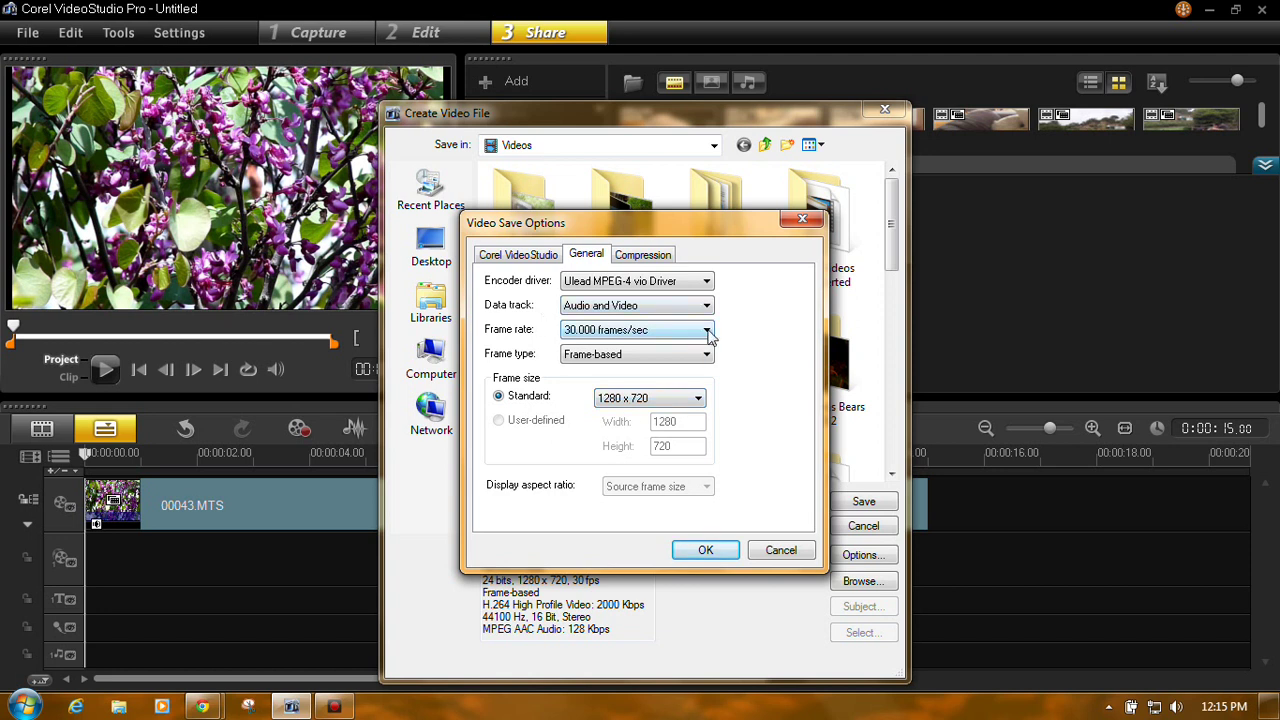
left_click(708, 332)
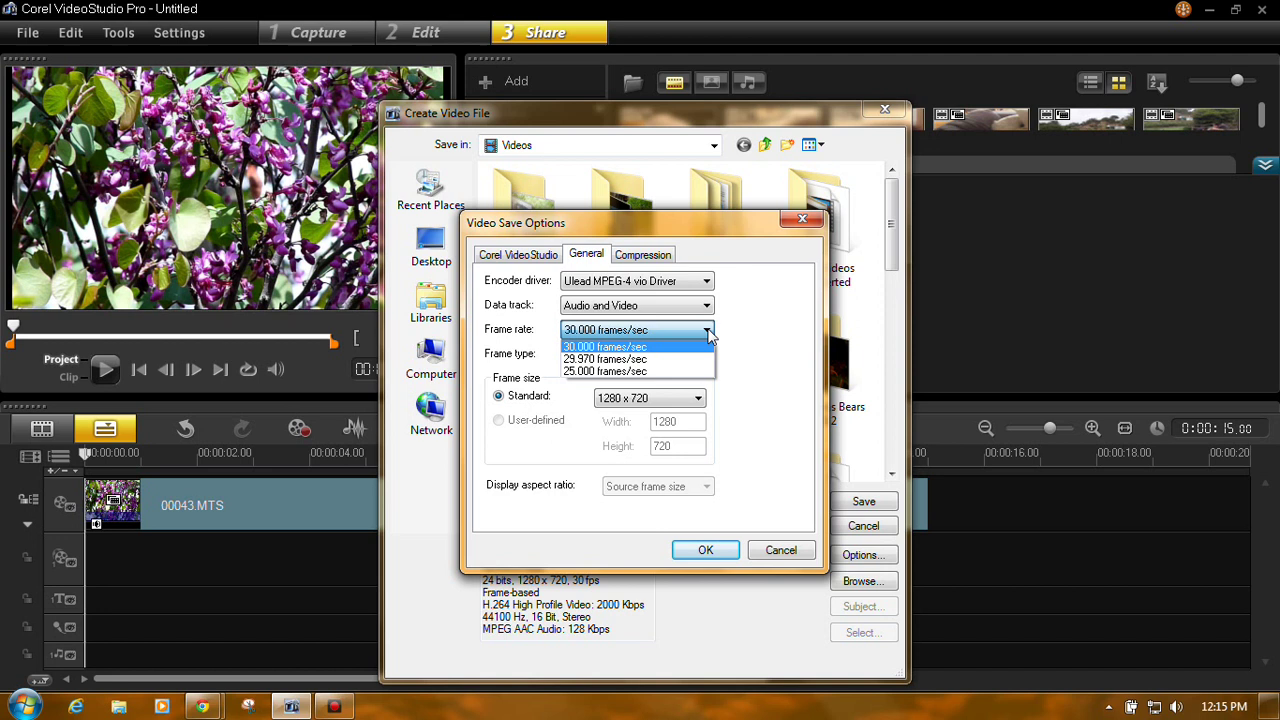
left_click(676, 346)
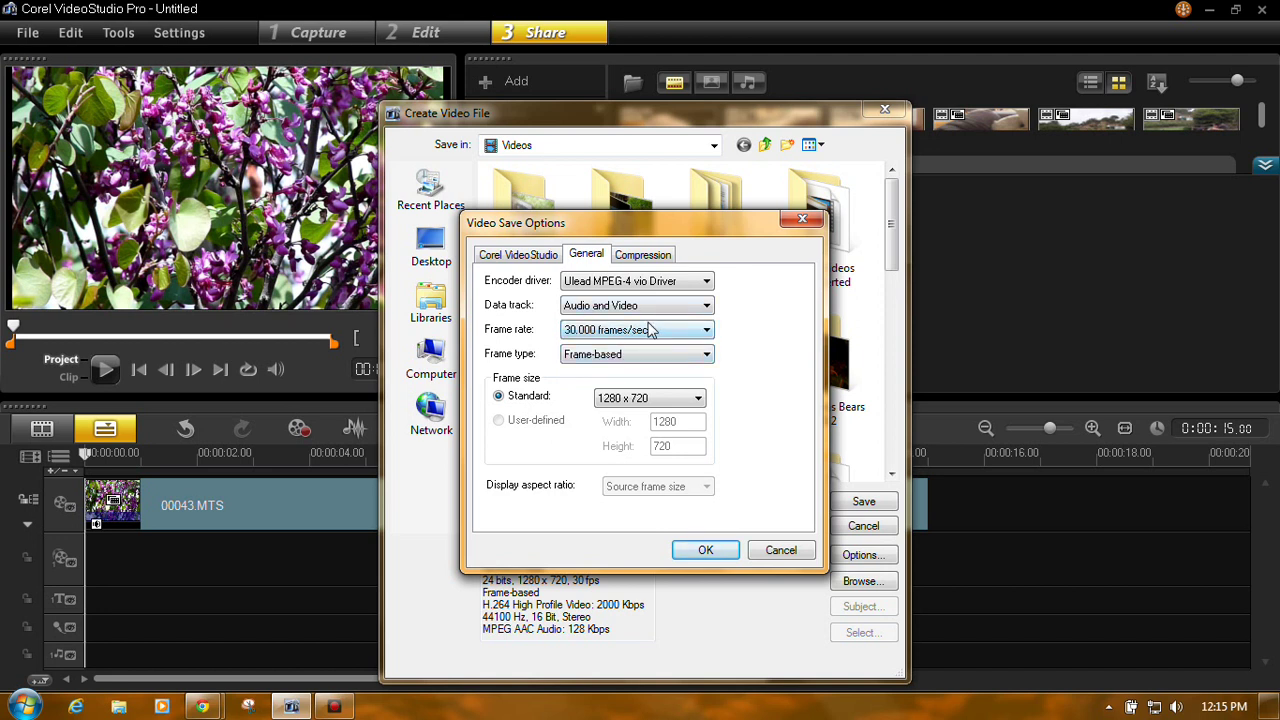
Confirm the Video Save Options with OK.
left_click(708, 551)
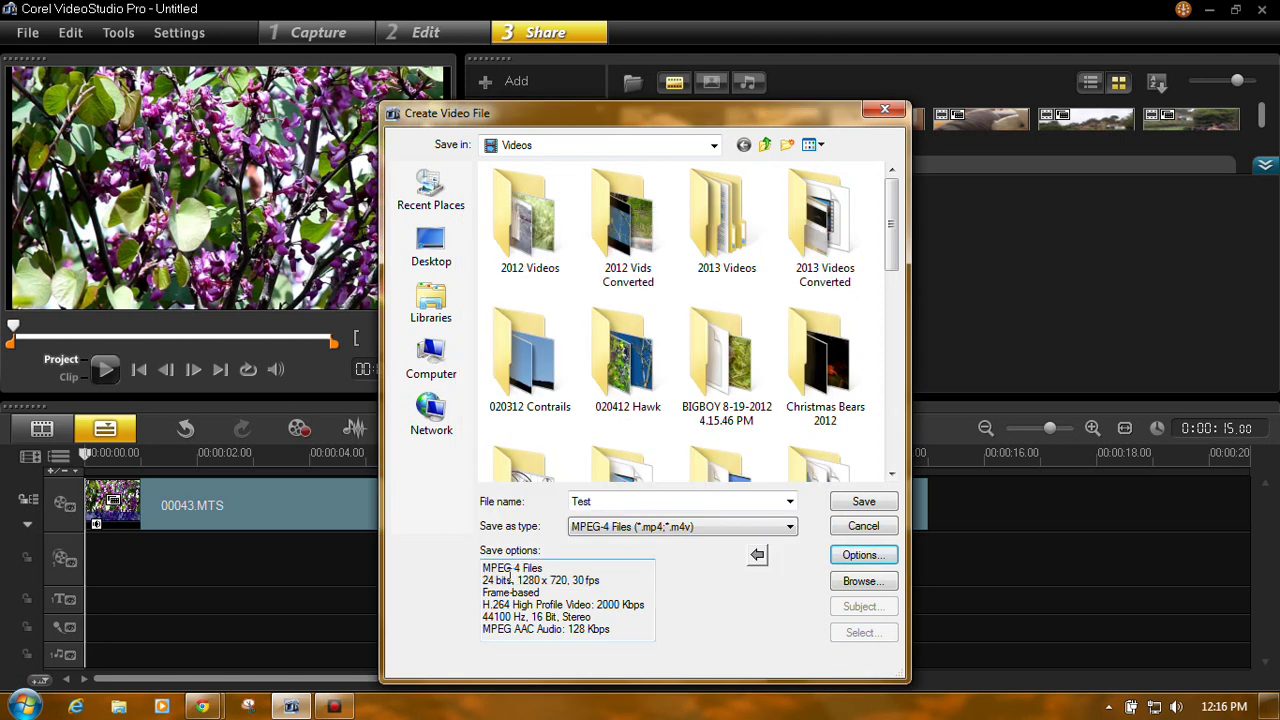